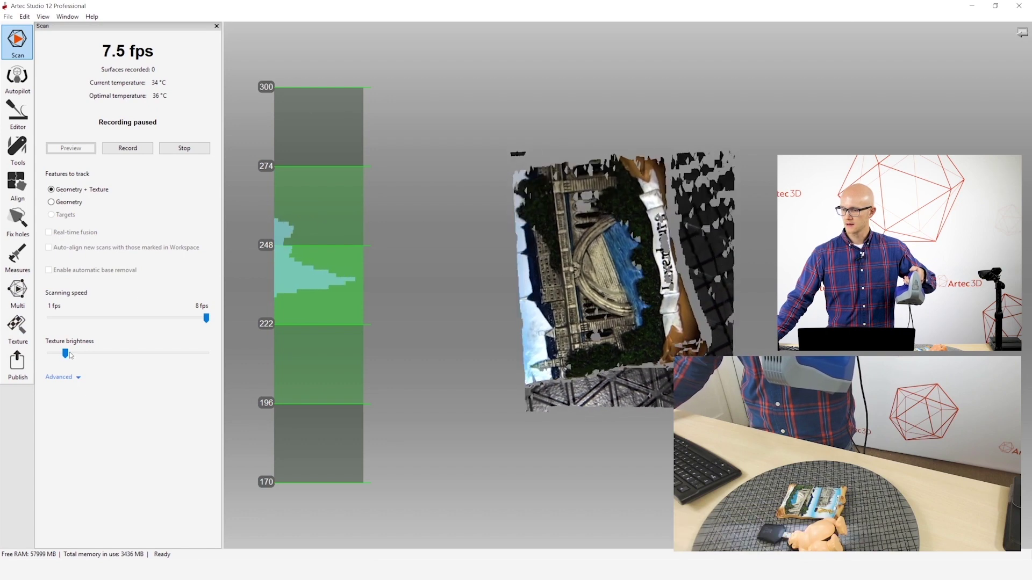
- Try brighter and darker texture settings in the live preview, leaving the texture brightness at a low level
left_click_drag(65, 353, 124, 356)
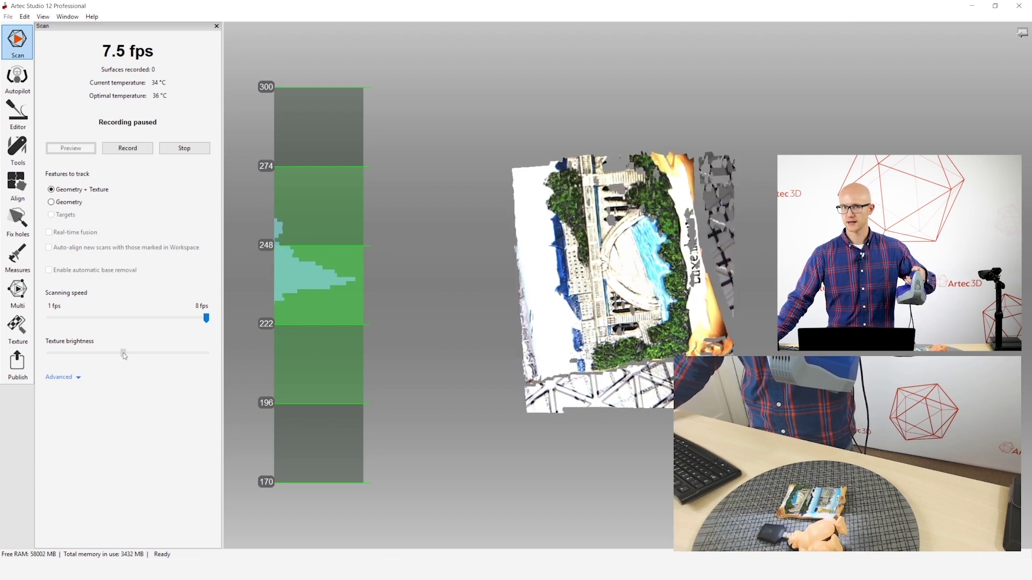
left_click_drag(123, 355, 6, 356)
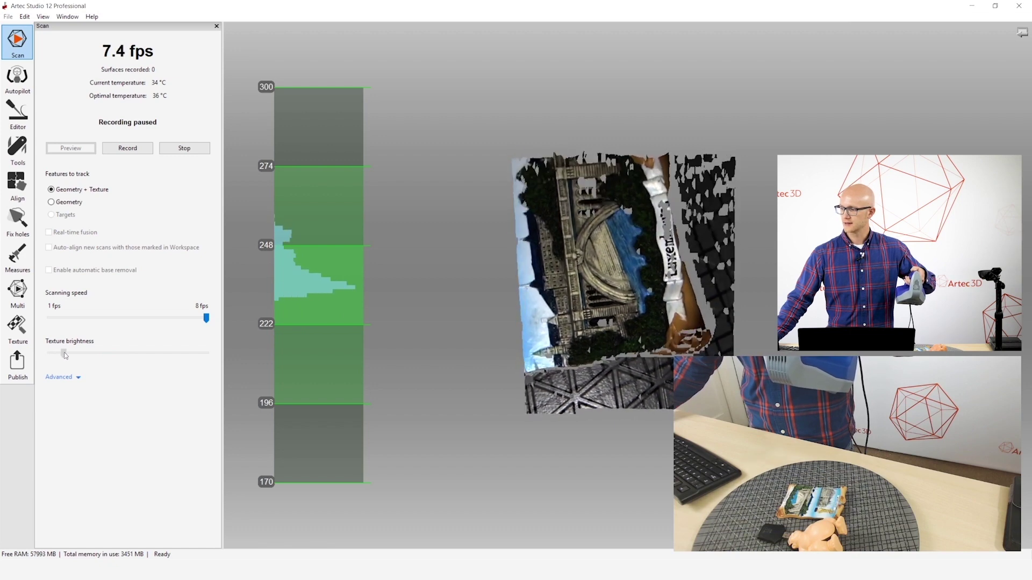
left_click_drag(63, 356, 58, 355)
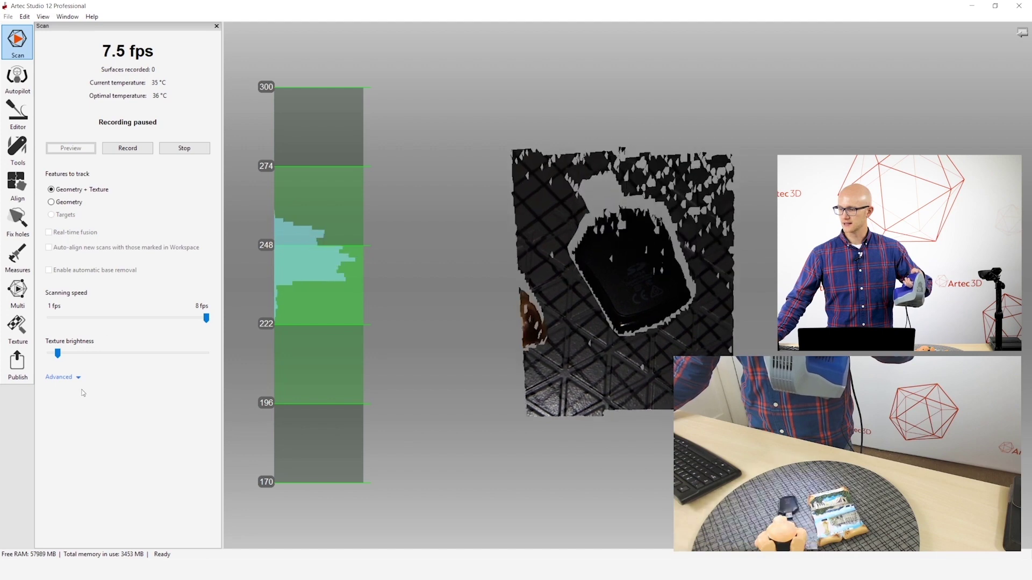
left_click_drag(57, 354, 103, 358)
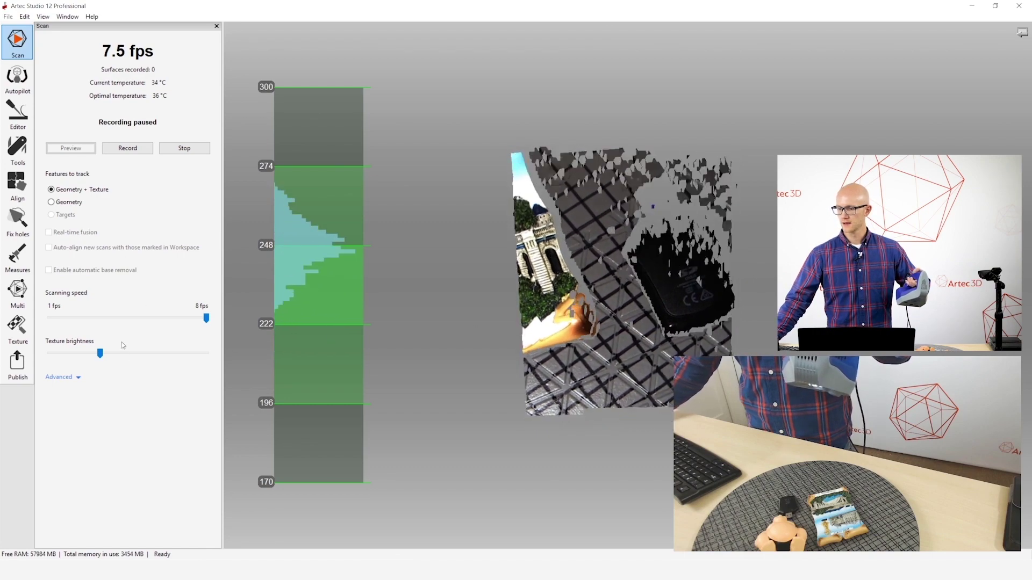
left_click_drag(100, 353, 63, 355)
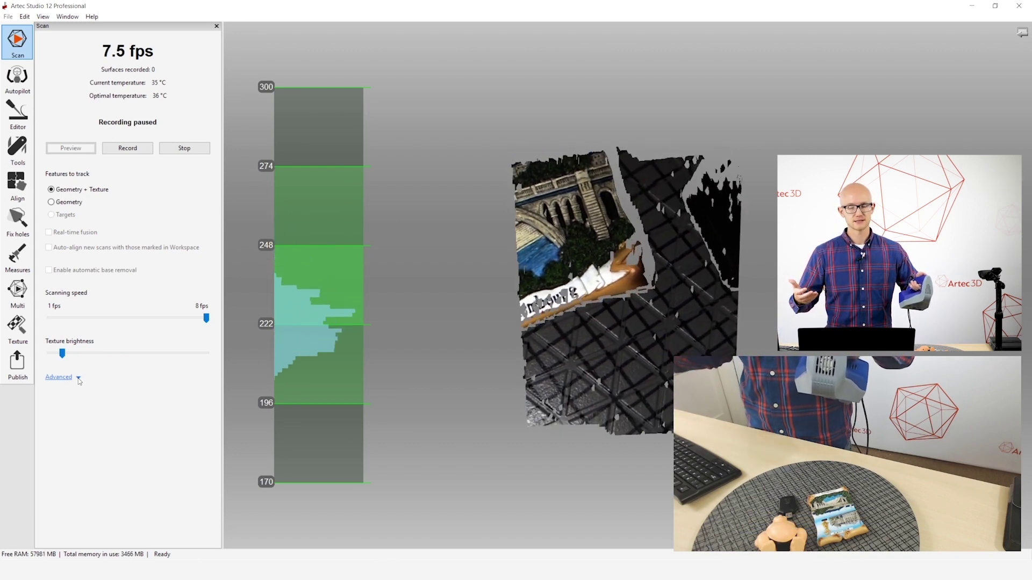
- Raise the scanner's sensitivity in the advanced scan settings to about a quarter of the way from Normal to Extreme
left_click(78, 379)
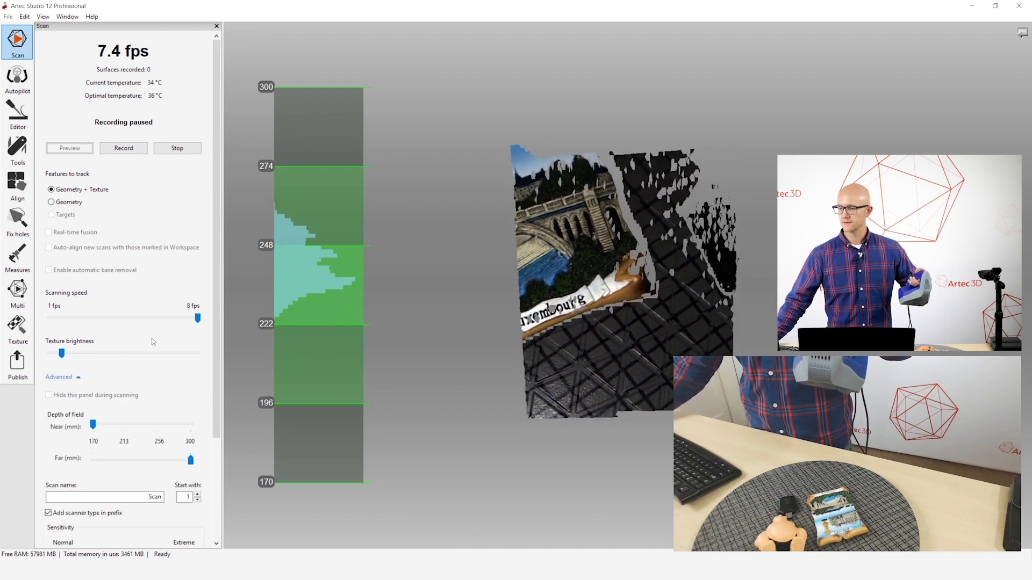
left_click_drag(215, 255, 214, 356)
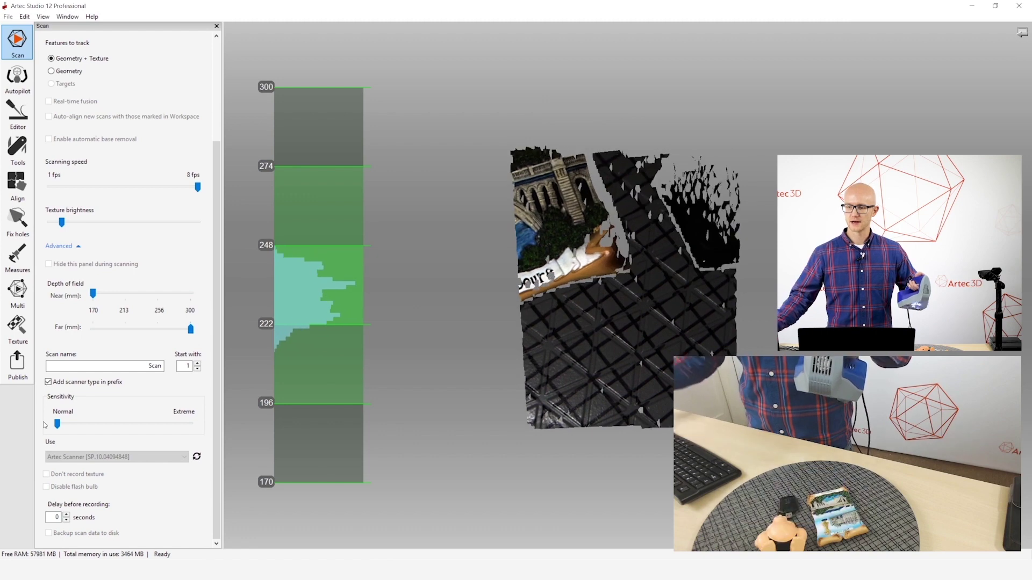
left_click(79, 247)
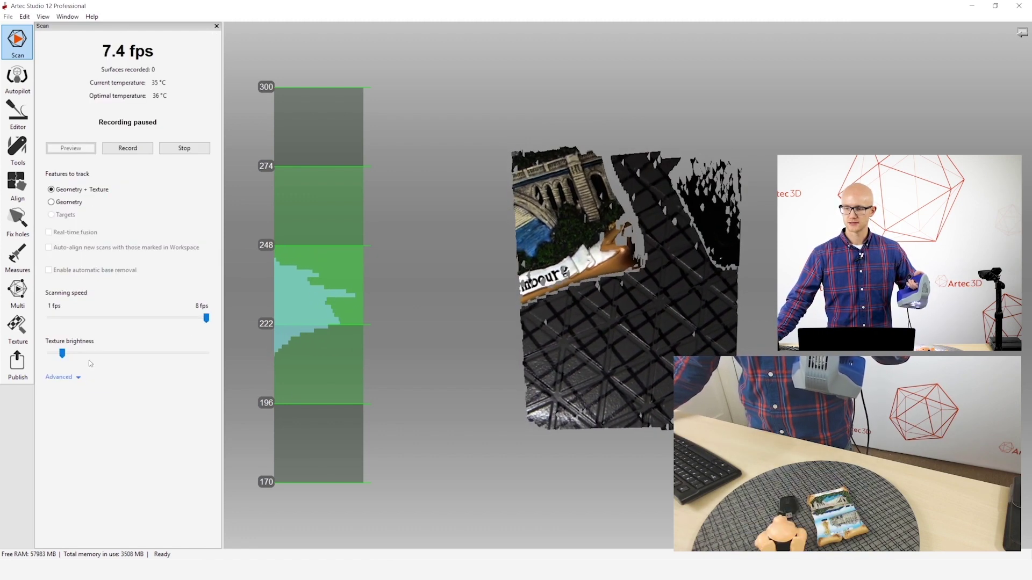
left_click(70, 377)
left_click_drag(217, 328, 217, 434)
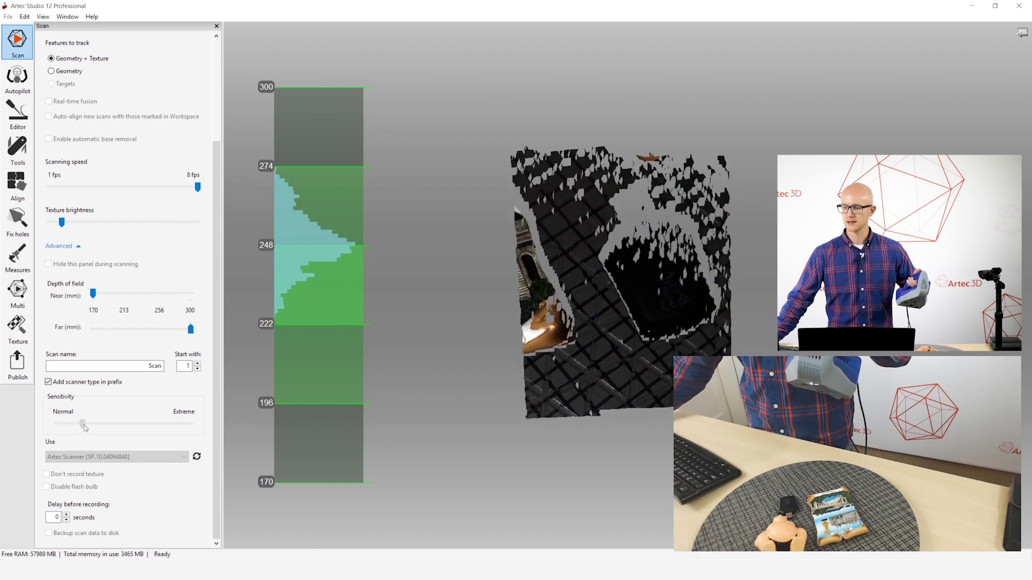
left_click_drag(85, 427, 54, 428)
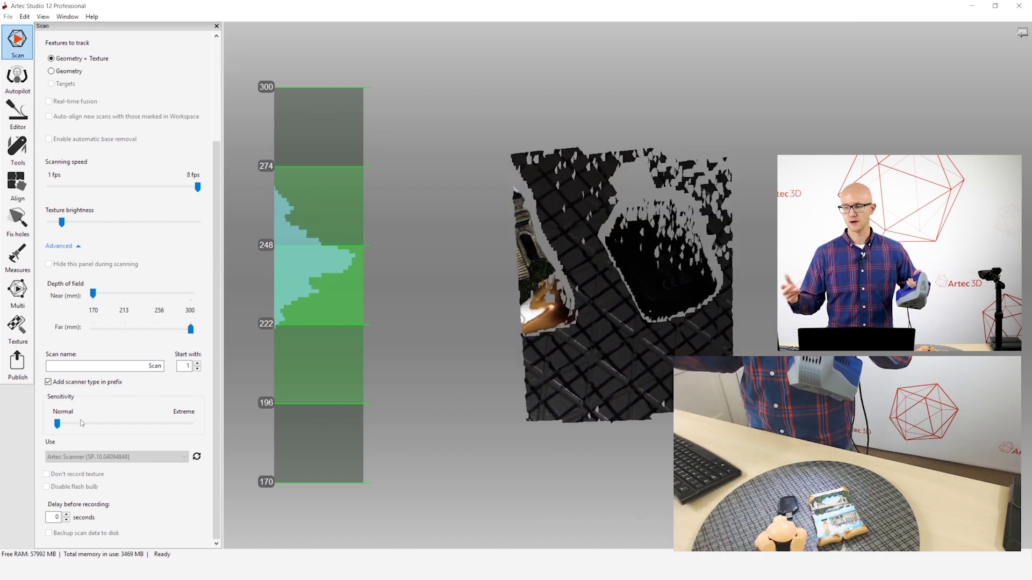
left_click_drag(60, 429, 134, 428)
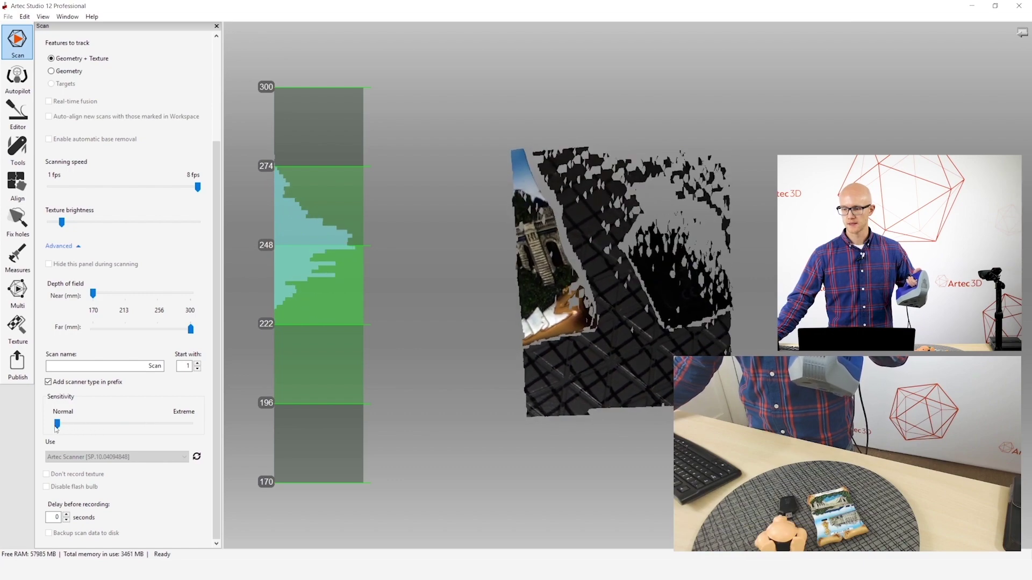
left_click_drag(56, 428, 97, 429)
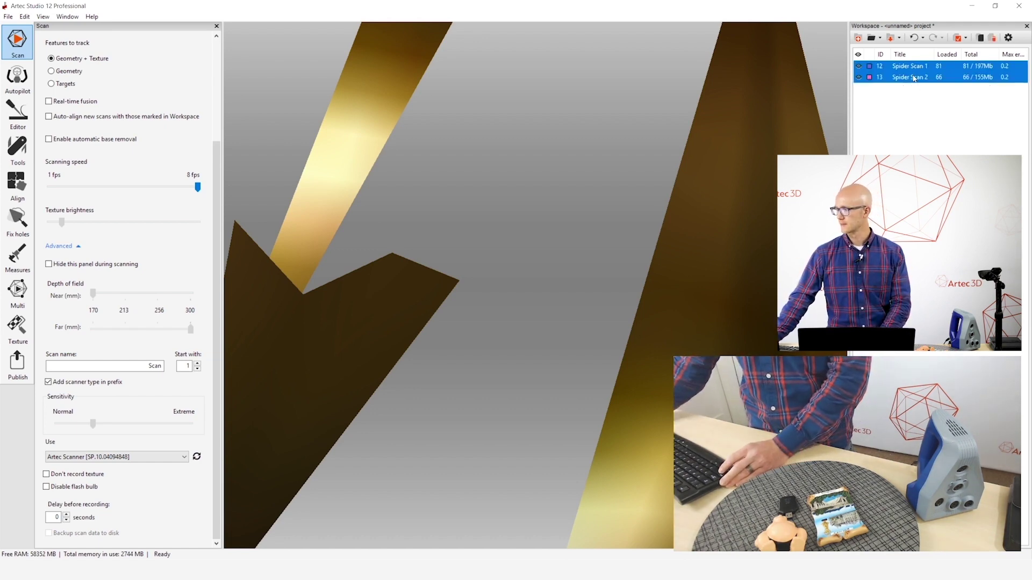
- Delete the selected Spider Scan 1 and Spider Scan 2 from the workspace and collapse the advanced scan settings
key("Delete")
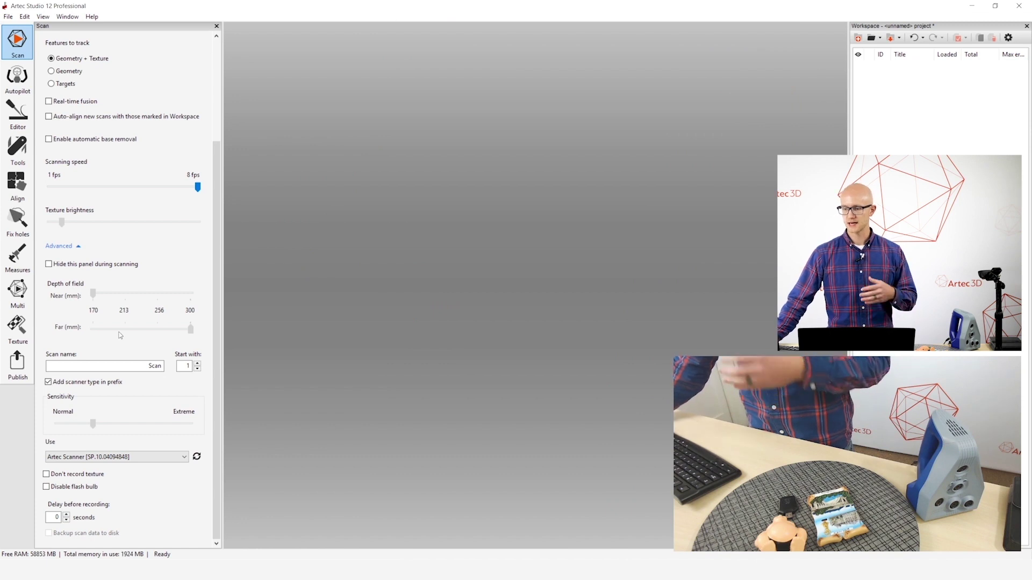
left_click(79, 248)
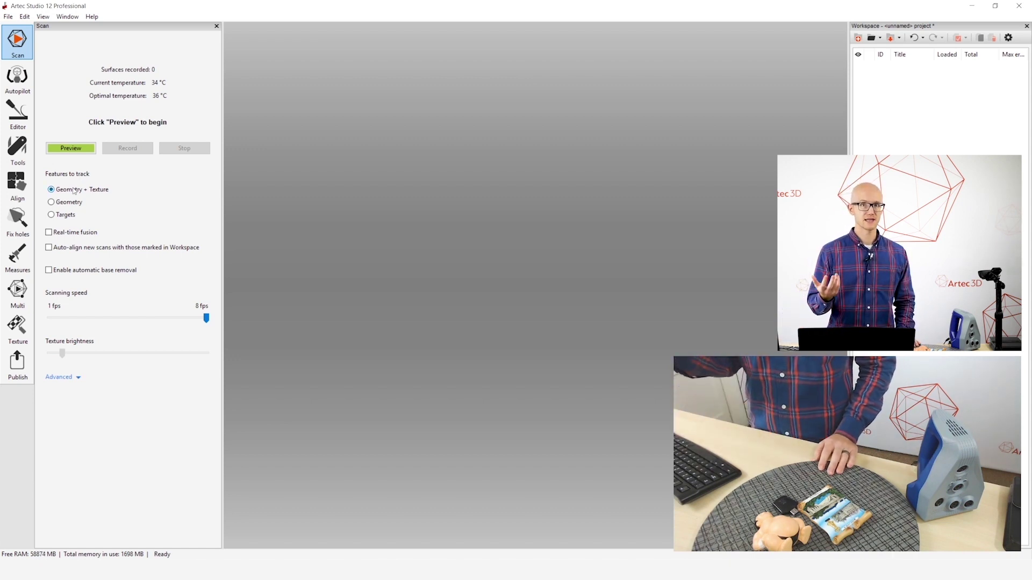
- Turn on the Don't record texture option in the advanced scan settings and collapse them
left_click(68, 381)
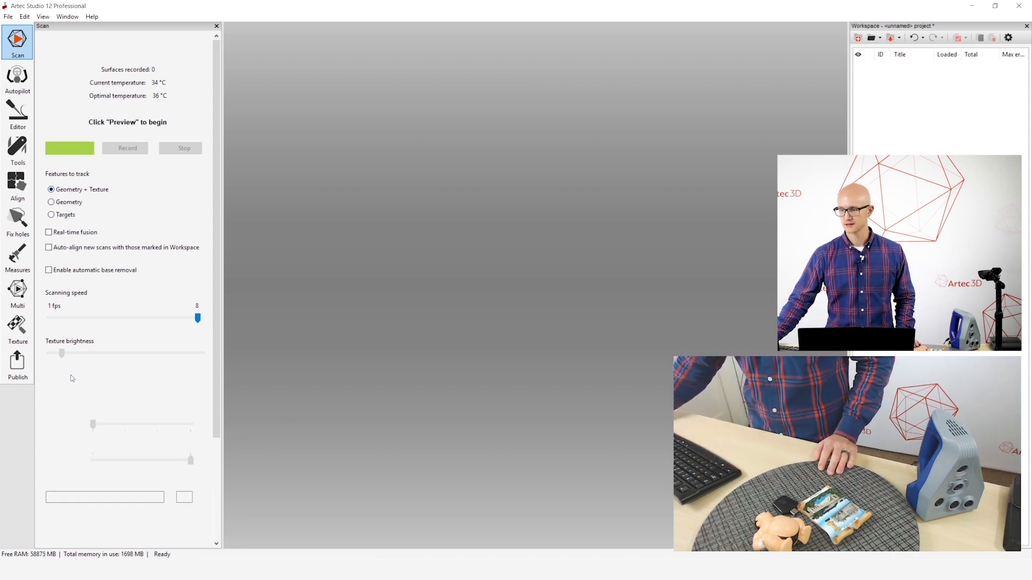
scroll(88, 453, "down", 3)
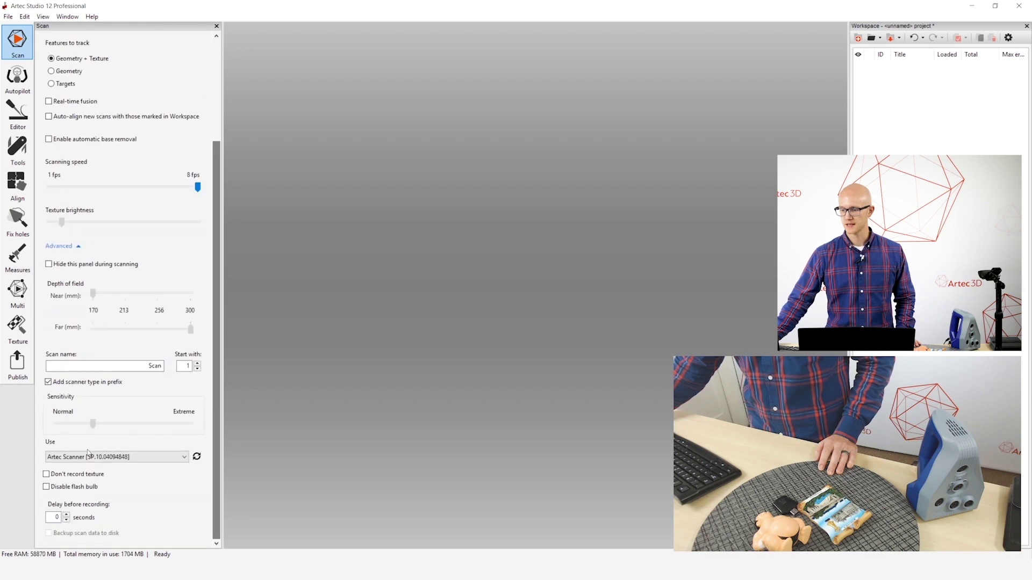
left_click(69, 474)
left_click(66, 259)
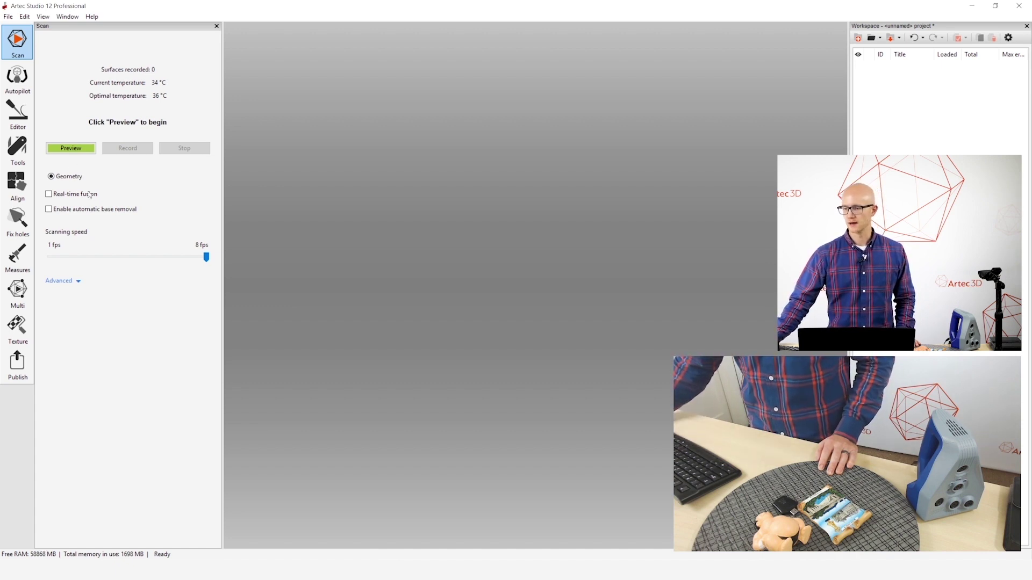
- Turn off the Don't record texture option and set the features to track to Geometry + Texture
left_click(84, 285)
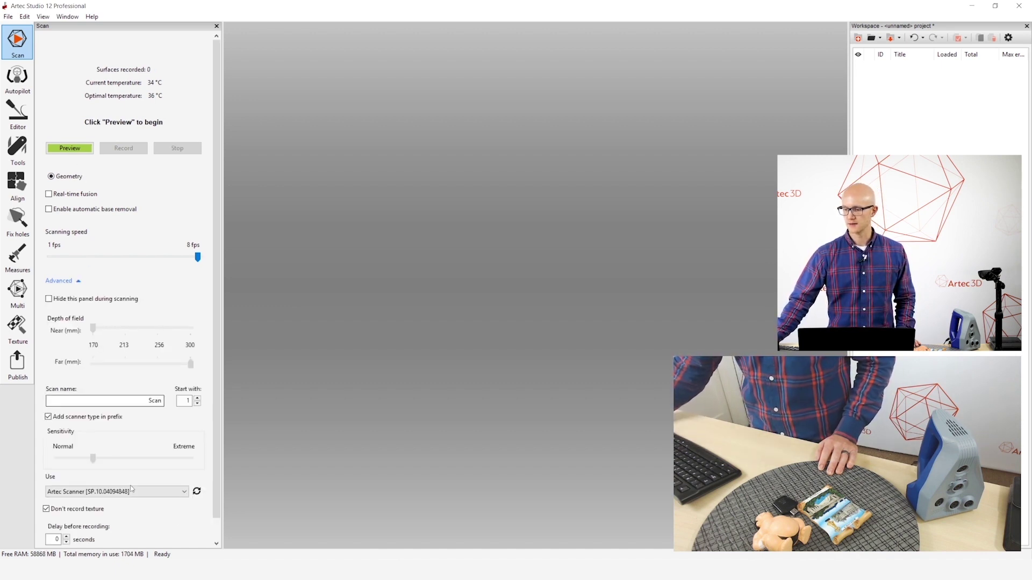
scroll(212, 457, "down", 2)
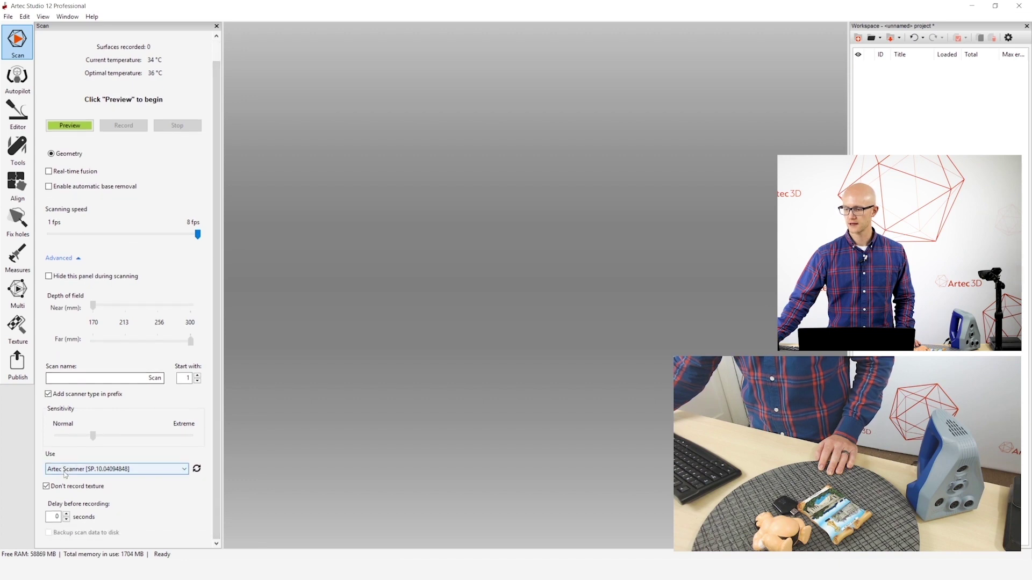
left_click(47, 486)
left_click(59, 333)
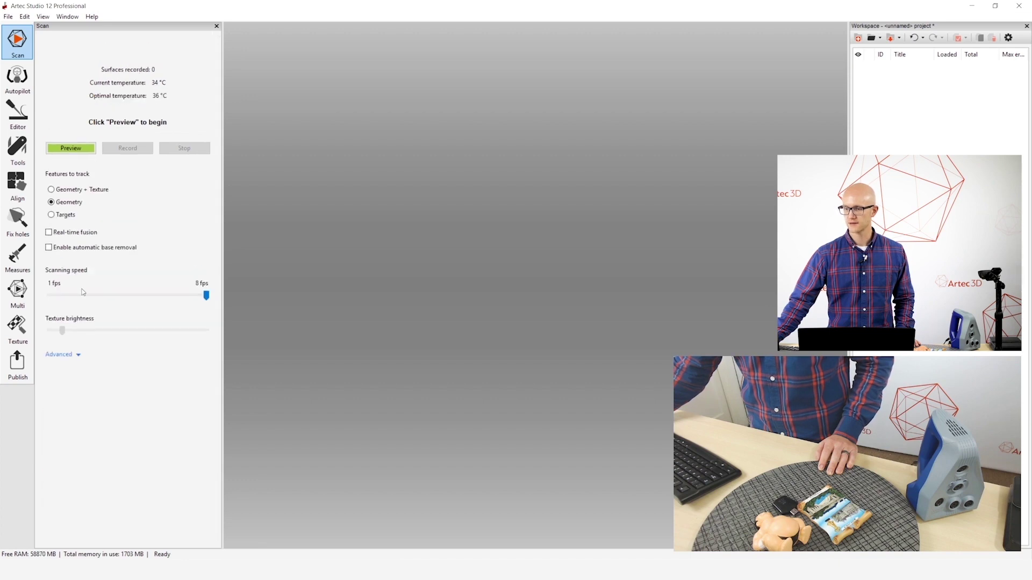
left_click(76, 189)
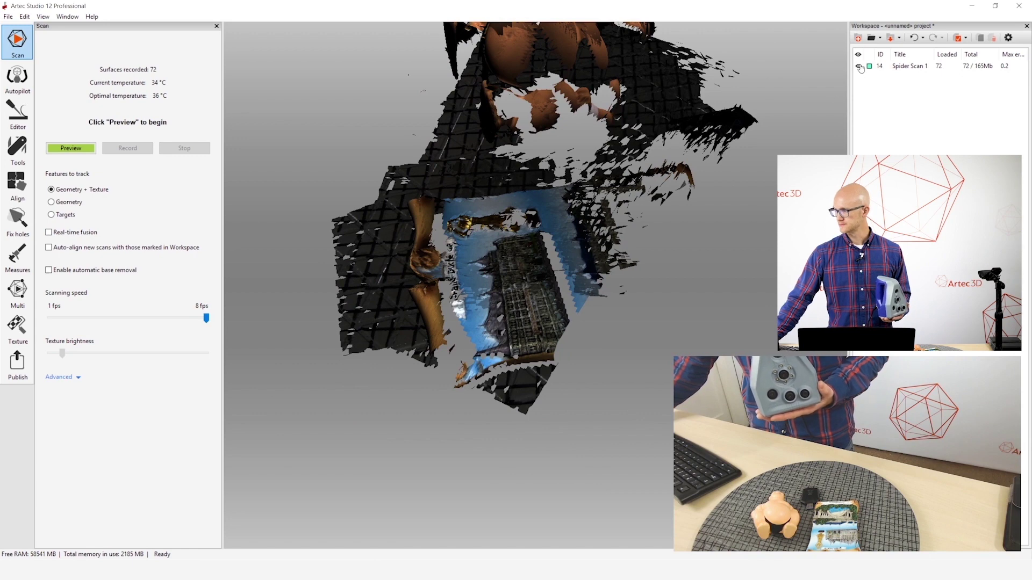
- Hide Spider Scan 1 in the workspace and enable real-time fusion for the next scan
left_click(859, 66)
left_click(49, 232)
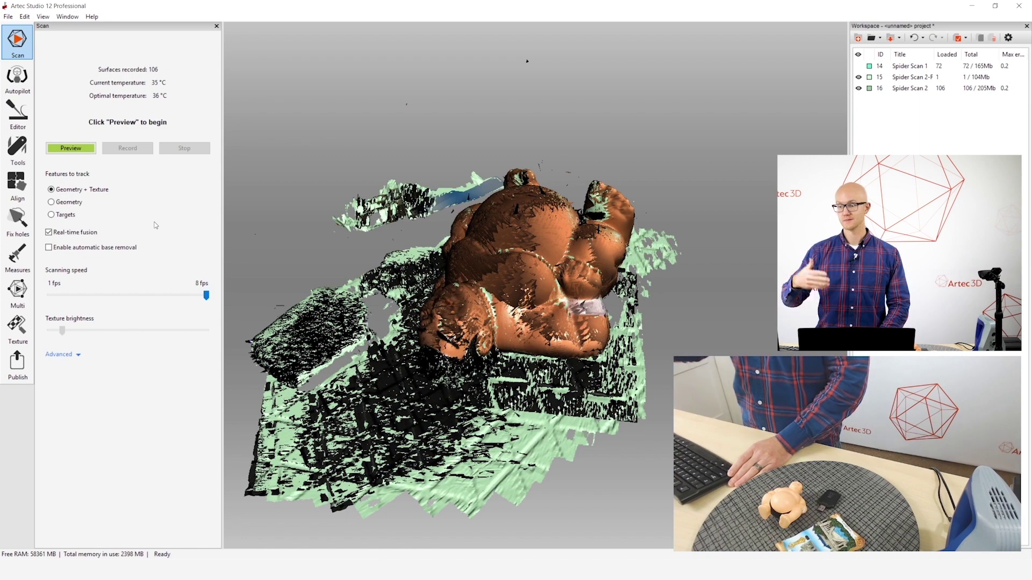
- Inspect the newly scanned figurine from another angle and delete the hidden Spider Scan 1 from the workspace
left_click_drag(551, 176, 570, 182)
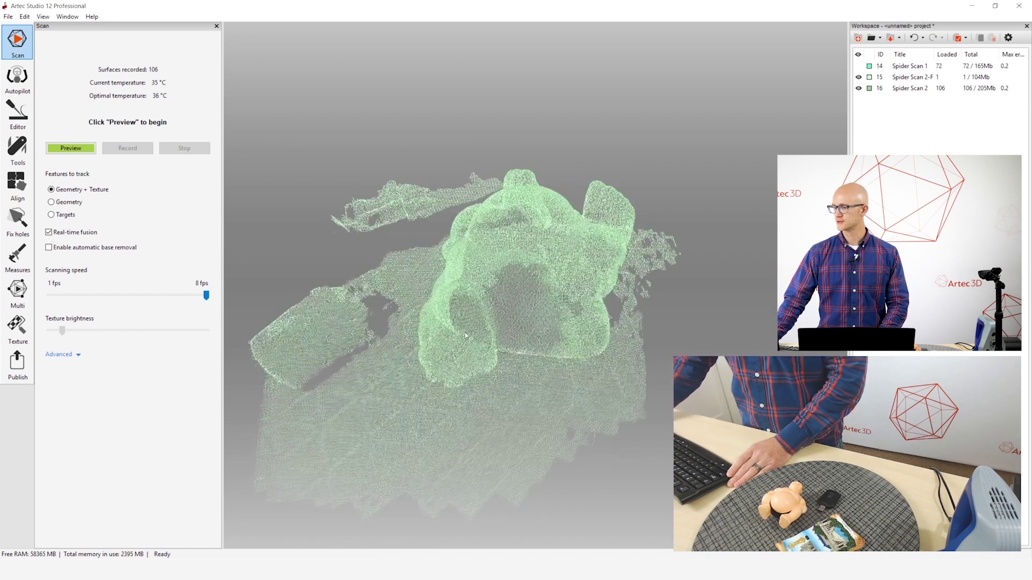
left_click_drag(592, 243, 569, 253)
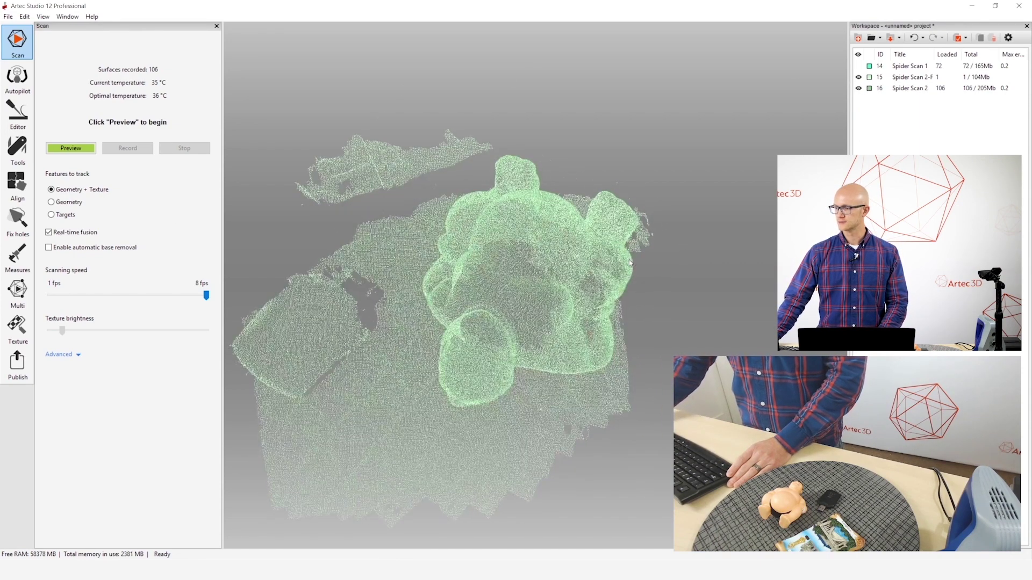
mouse_move(440, 317)
left_mouse_down()
mouse_move(409, 332)
mouse_move(424, 322)
left_mouse_up()
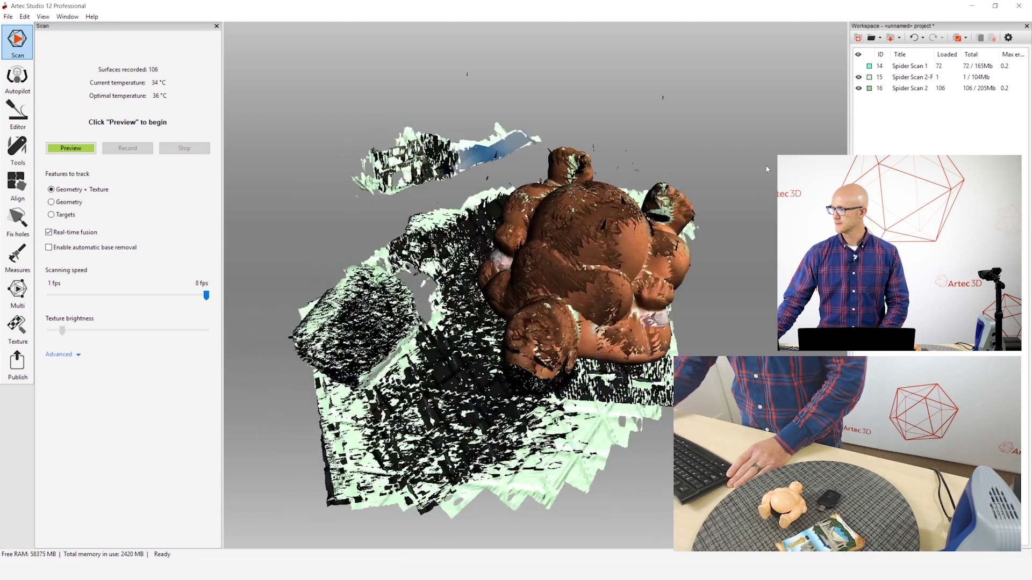
left_click(905, 67)
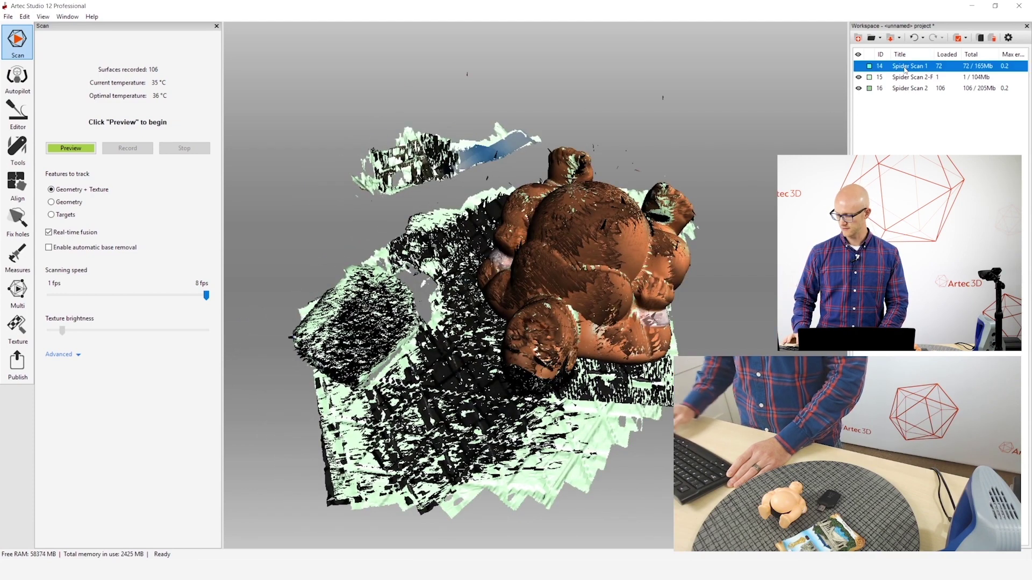
key("Delete")
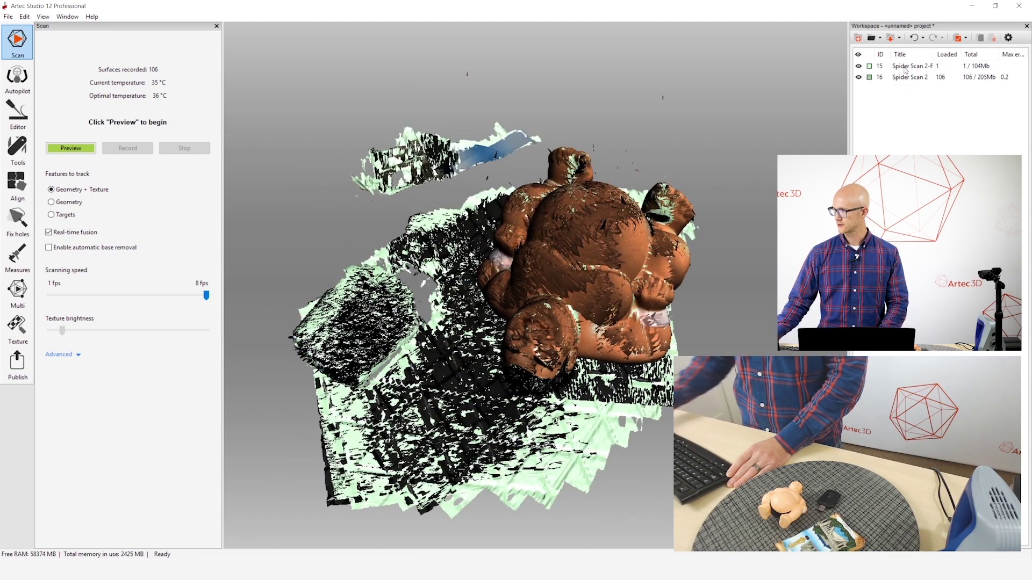
- Compare the raw scan with the fused model, leaving Spider Scan 2 hidden and only its real-time fusion visible
left_click(858, 67)
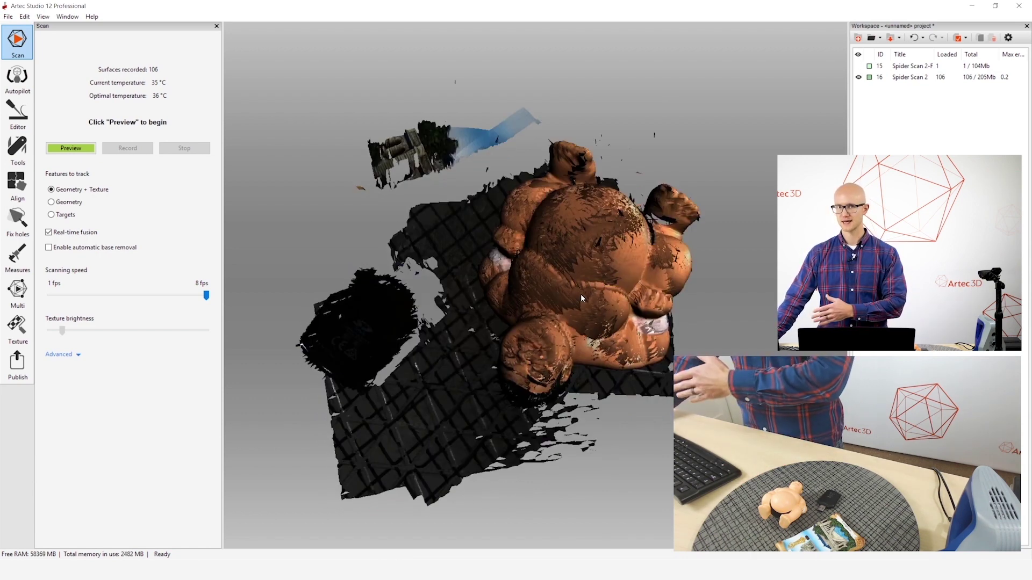
left_click(859, 76)
left_click(859, 65)
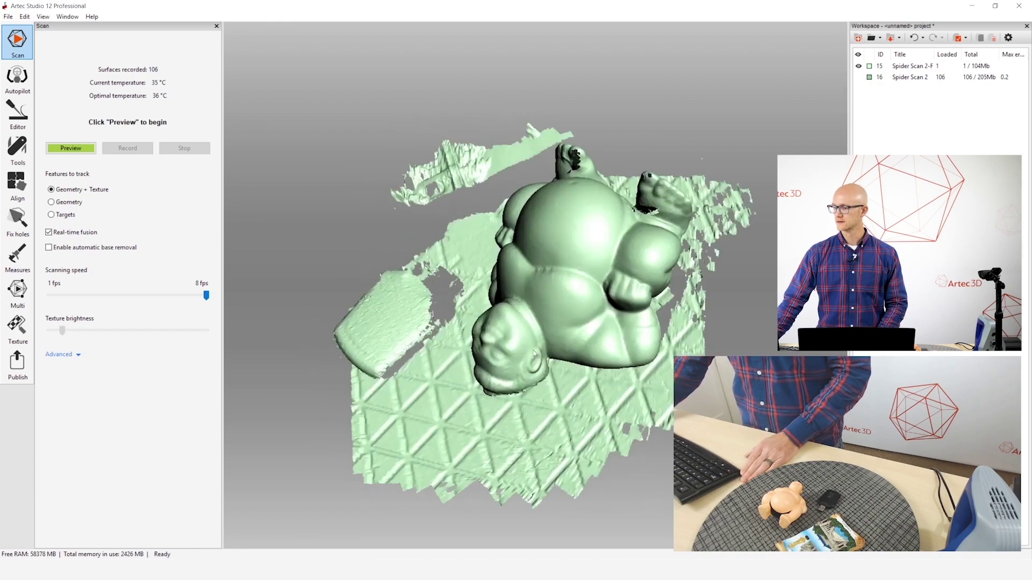
- Examine the fused figurine's surface from several angles, including its face, belly, side and feet
mouse_move(533, 353)
left_mouse_down()
mouse_move(753, 315)
mouse_move(586, 341)
mouse_move(593, 337)
left_mouse_up()
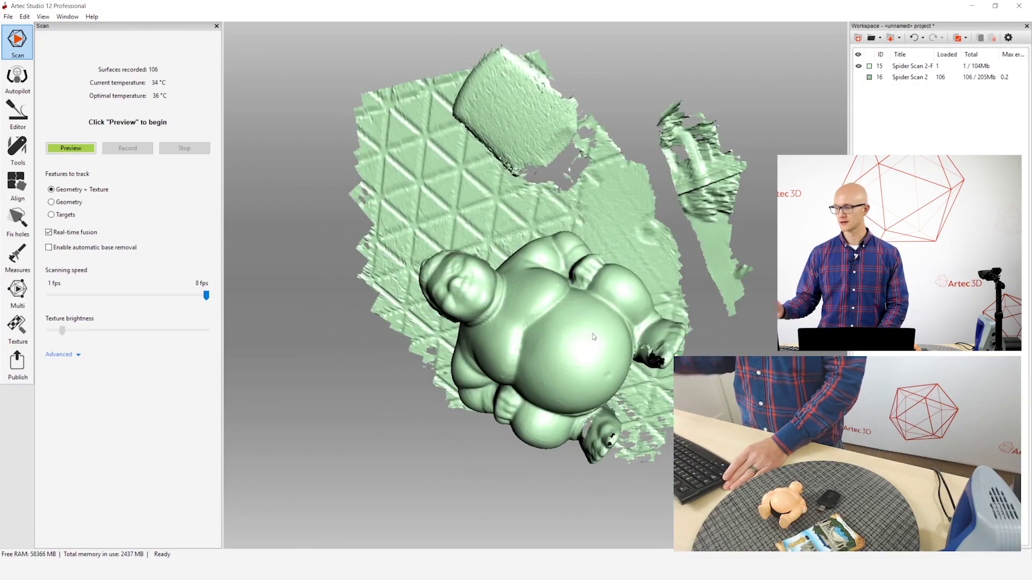
mouse_move(593, 337)
left_mouse_down()
mouse_move(621, 346)
mouse_move(600, 304)
left_mouse_up()
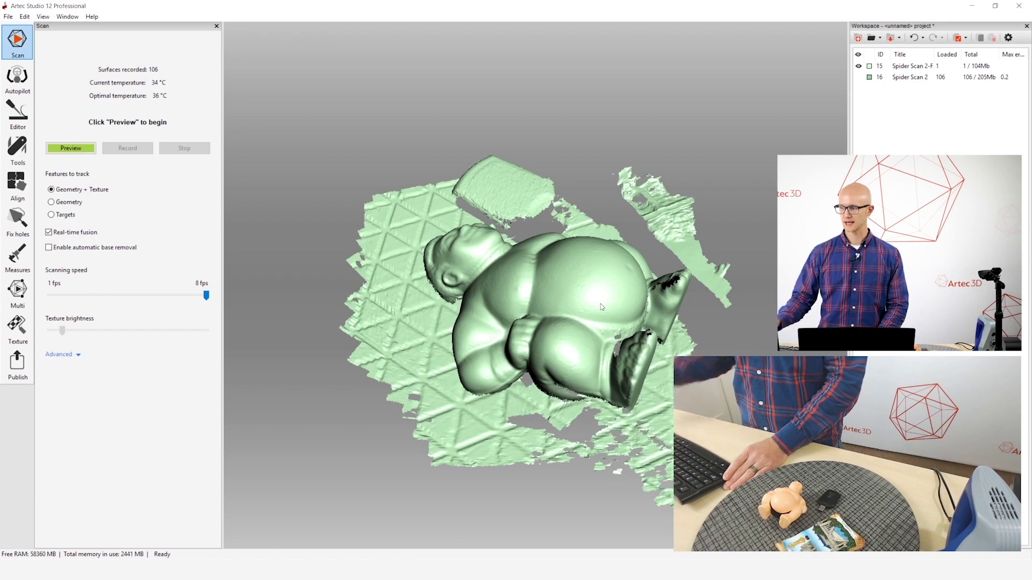
mouse_move(601, 305)
left_mouse_down()
mouse_move(670, 373)
mouse_move(562, 377)
left_mouse_up()
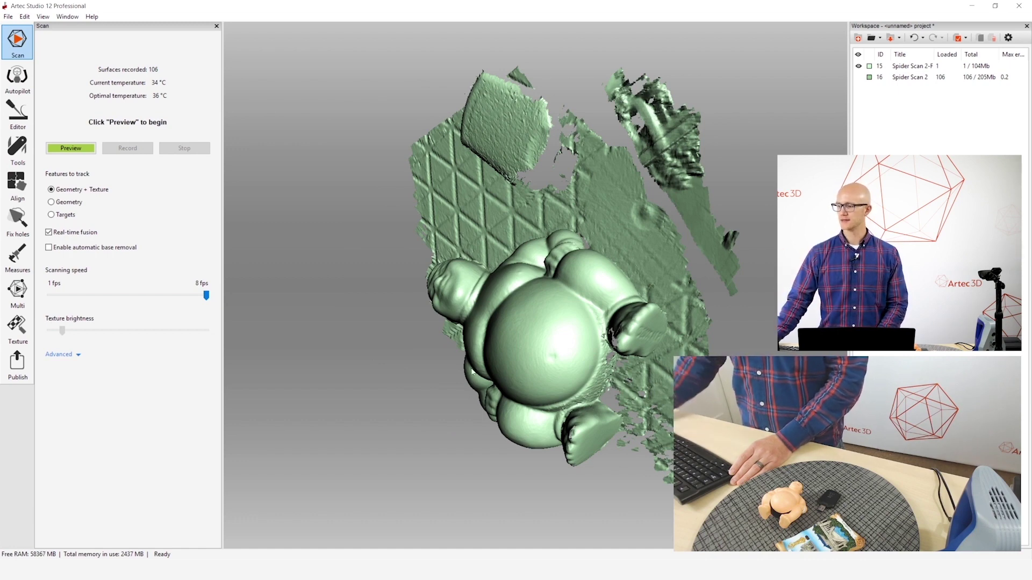
mouse_move(562, 378)
left_mouse_down()
mouse_move(608, 295)
mouse_move(562, 350)
mouse_move(539, 221)
mouse_move(581, 259)
left_mouse_up()
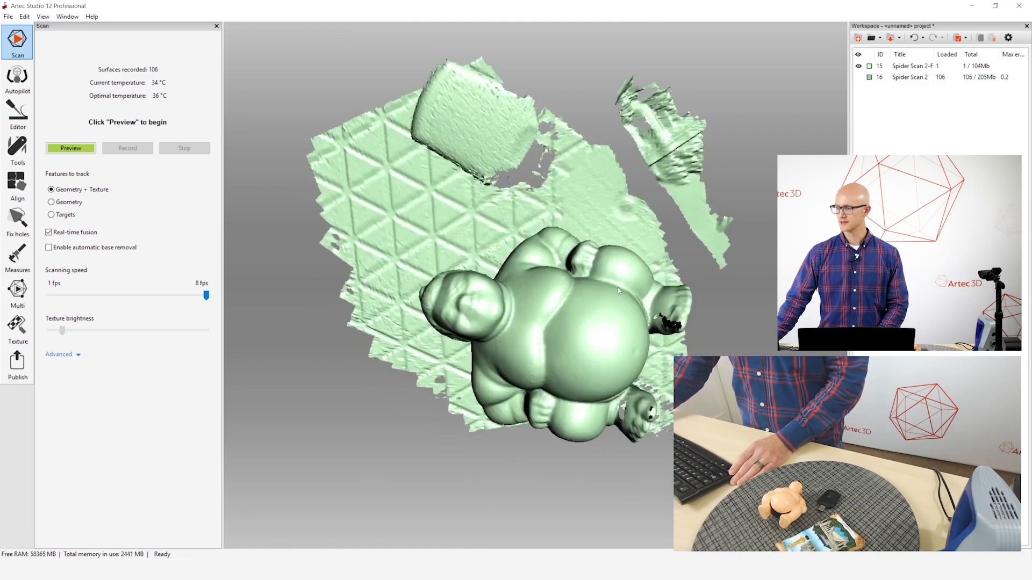
left_click_drag(582, 353, 605, 309)
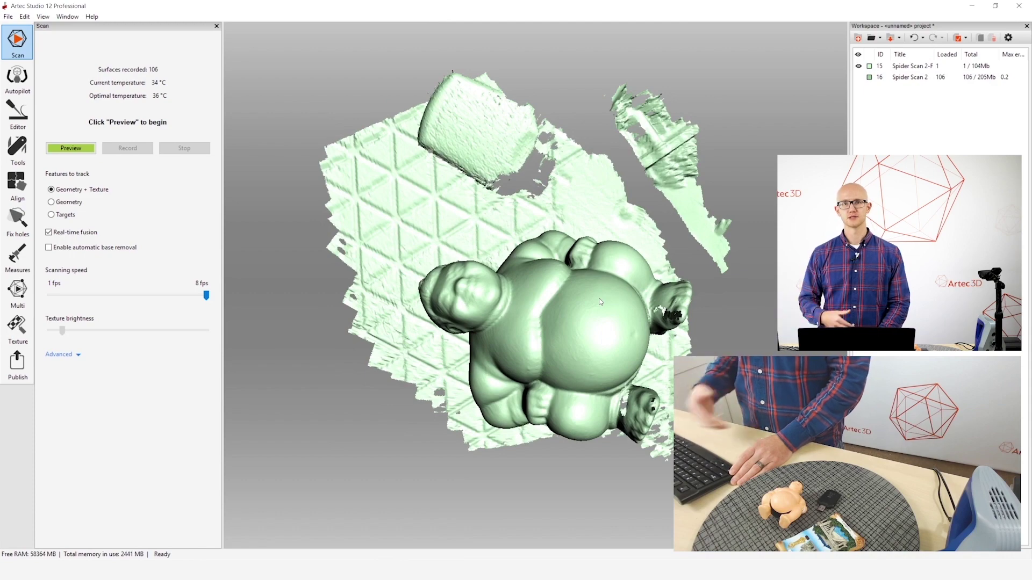
left_click_drag(589, 313, 624, 296)
left_click_drag(561, 340, 563, 355)
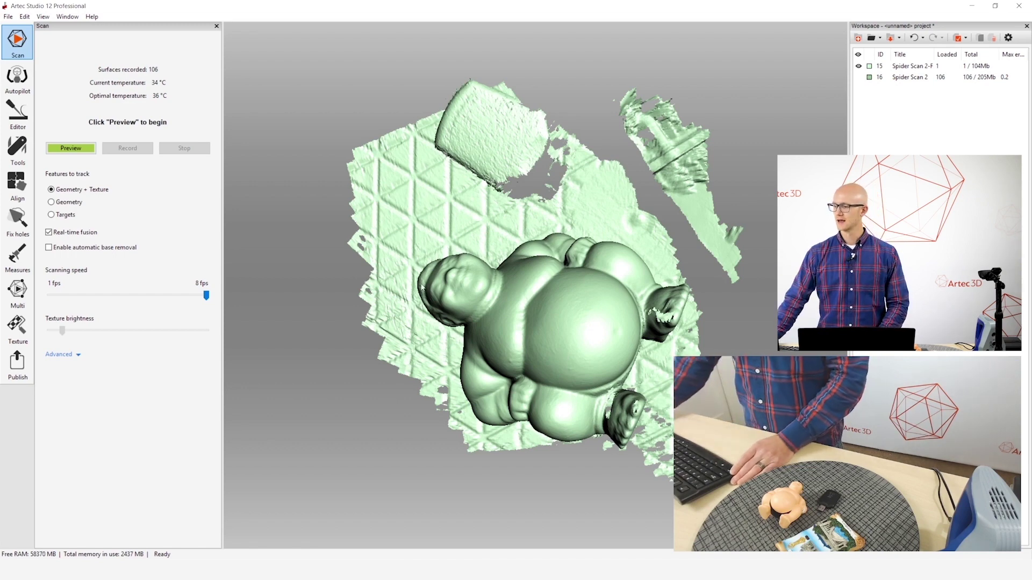
- Examine the fused figurine and the scanned base beneath it from the side, head and top
left_click_drag(563, 353, 692, 288)
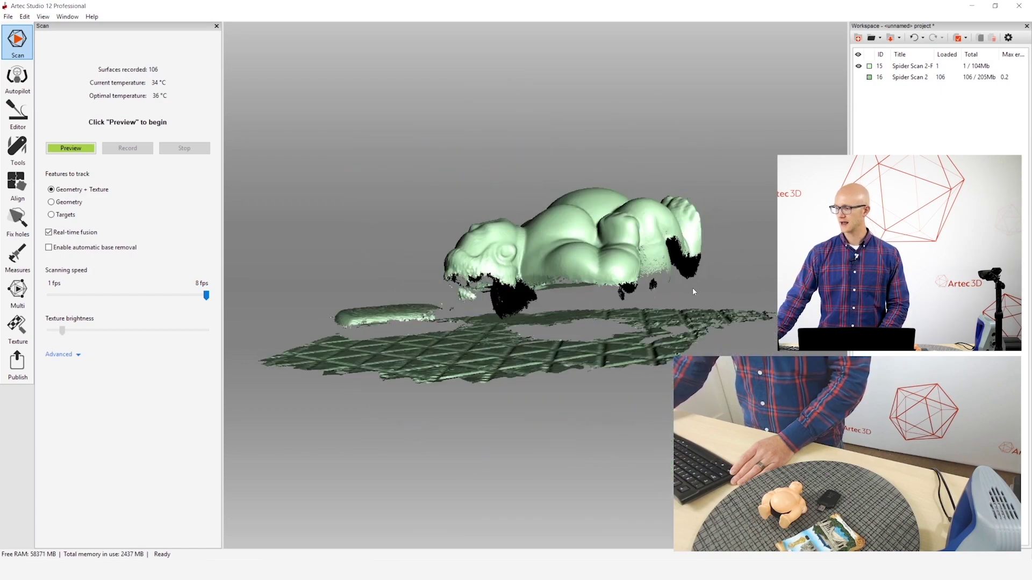
left_click_drag(393, 303, 528, 461)
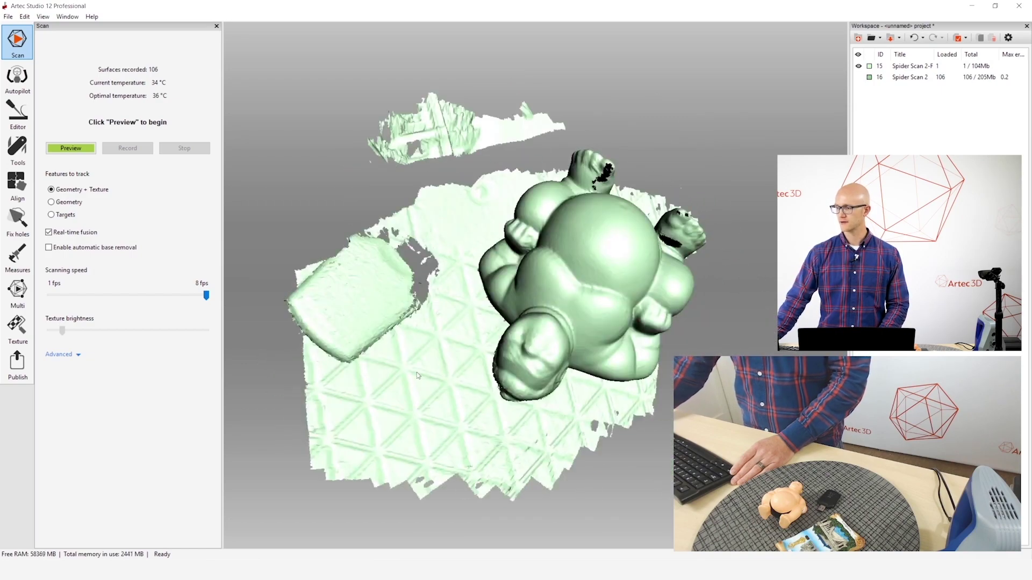
left_click_drag(417, 376, 525, 388)
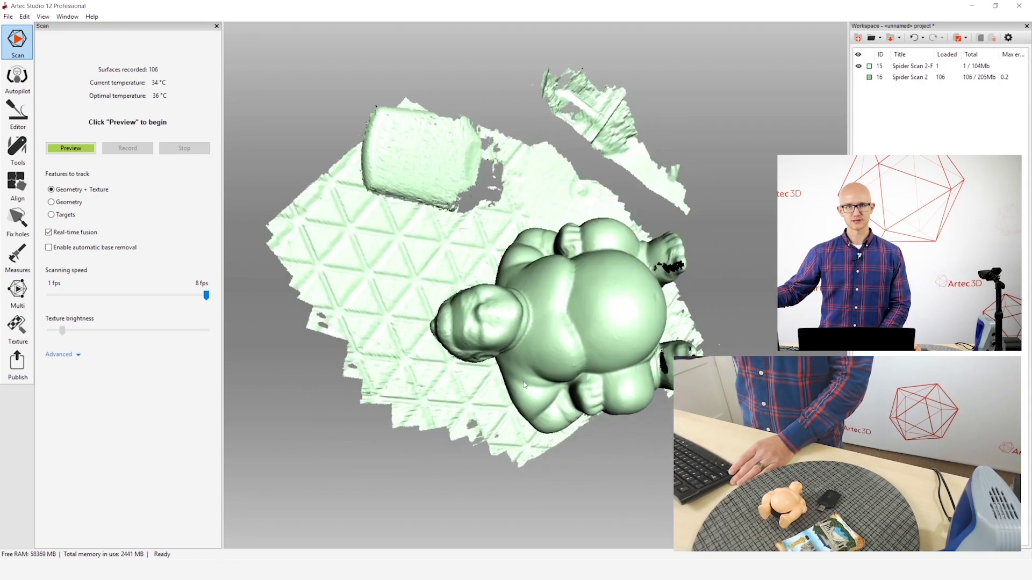
left_click_drag(524, 385, 520, 247)
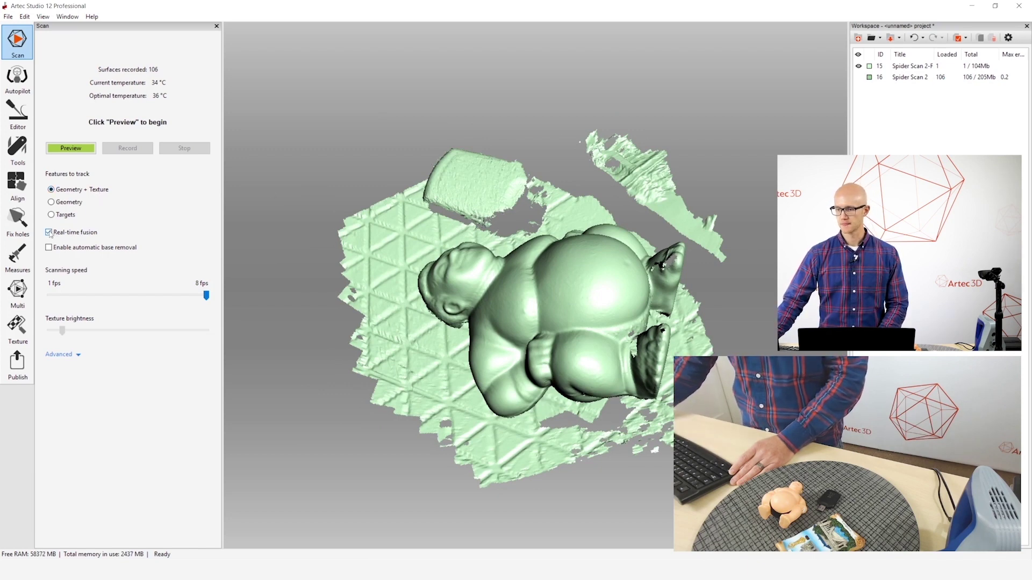
- Disable real-time fusion and delete both Spider Scan 2 and its fusion model from the workspace
left_click(49, 233)
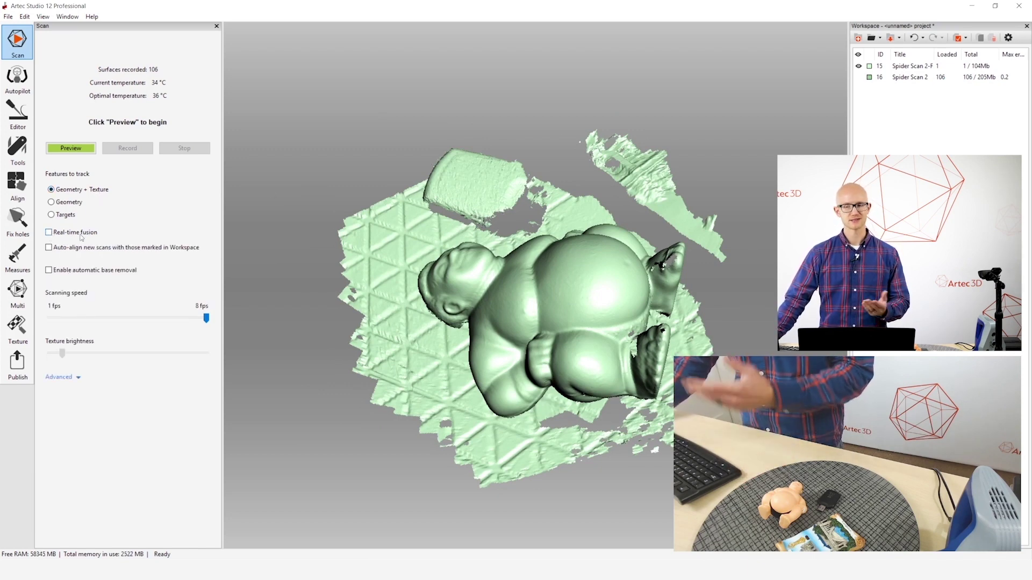
left_click(886, 65)
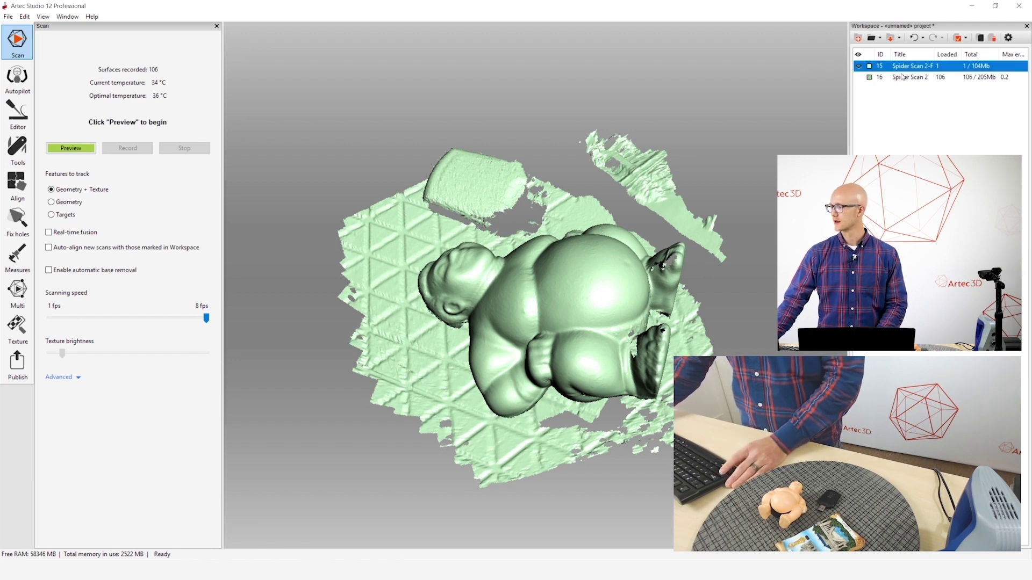
left_click(885, 77, "shift")
key("Delete")
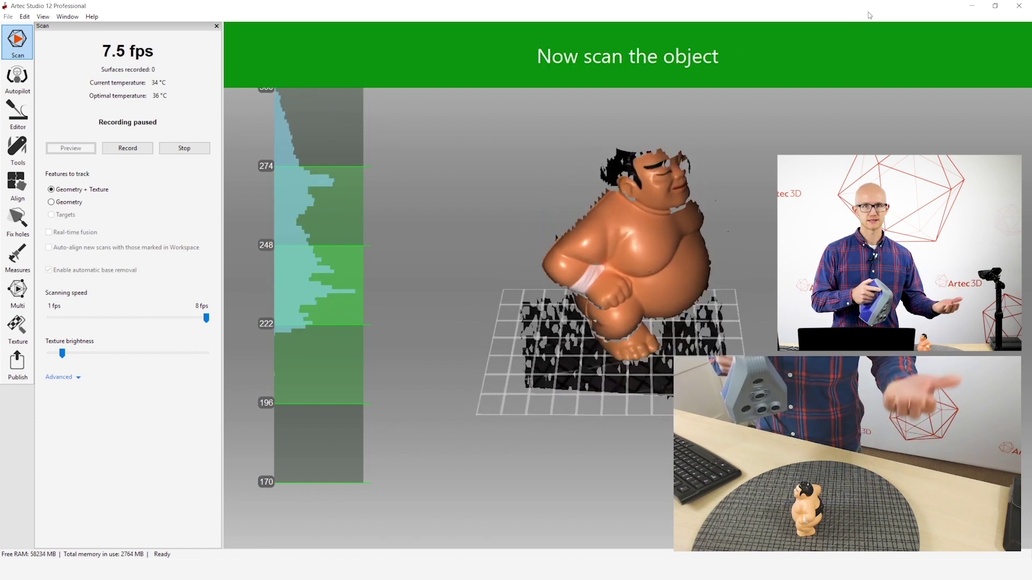
- Capture the standing figurine with automatic base removal enabled and view the resulting scan from the front
key("F7")
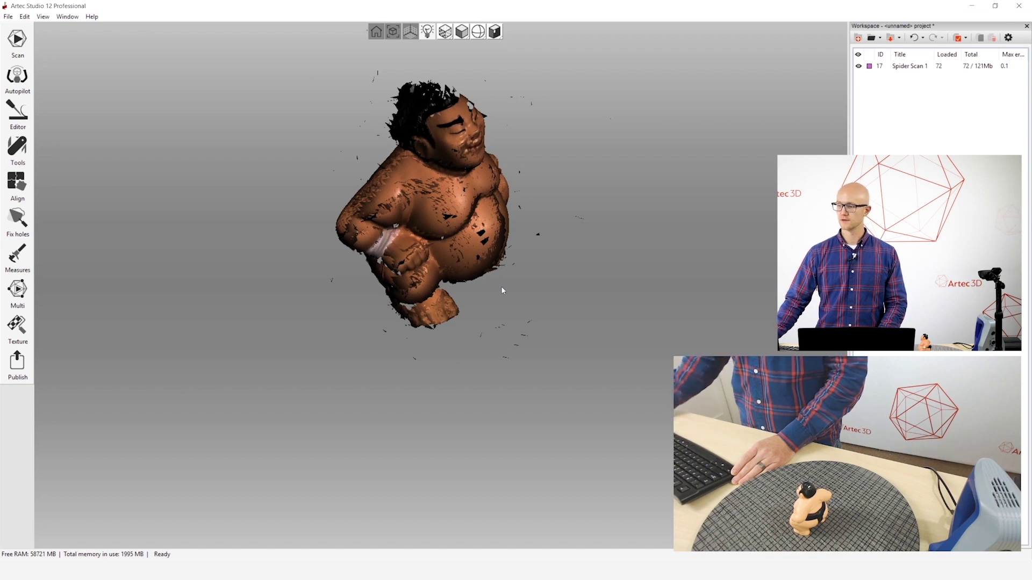
left_click_drag(502, 289, 417, 280)
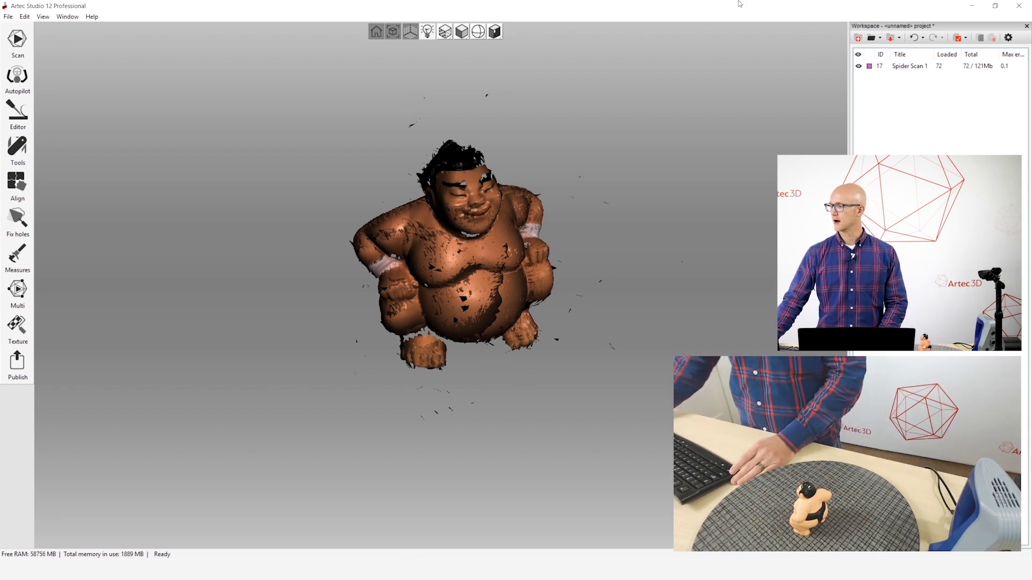
- Delete Spider Scan 1 from the workspace and reopen the scan settings
left_click(917, 66)
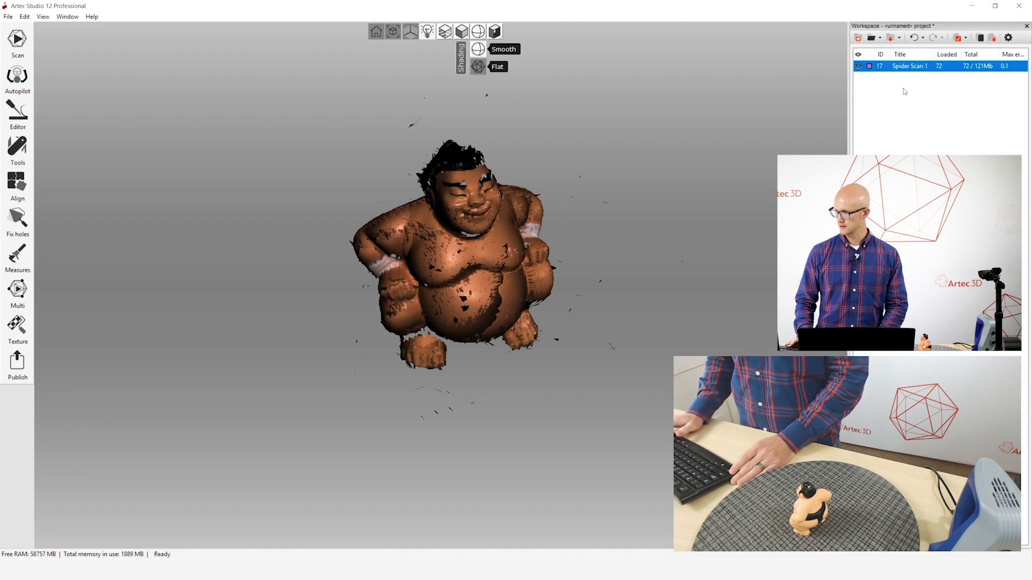
key("Delete")
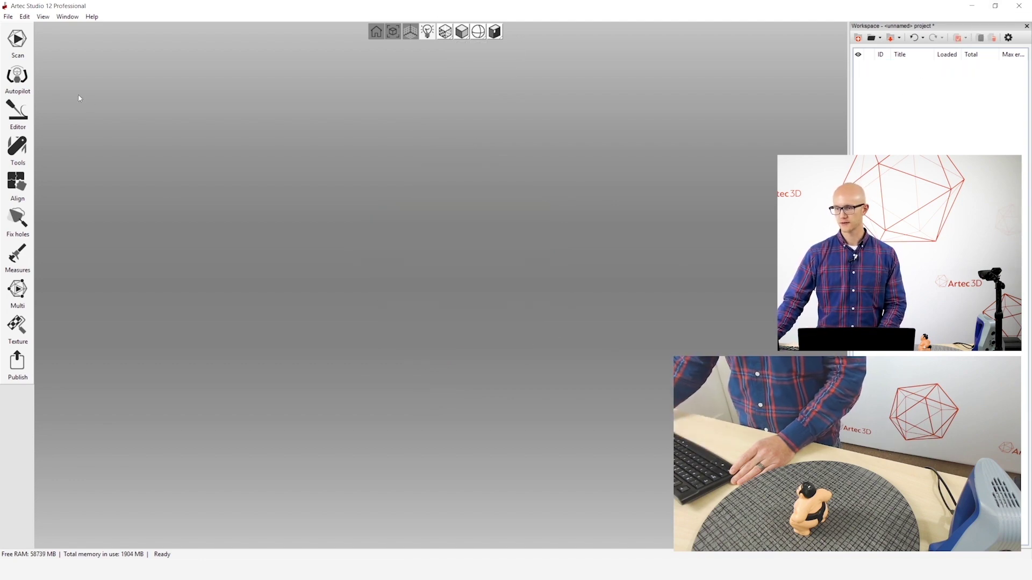
left_click(18, 42)
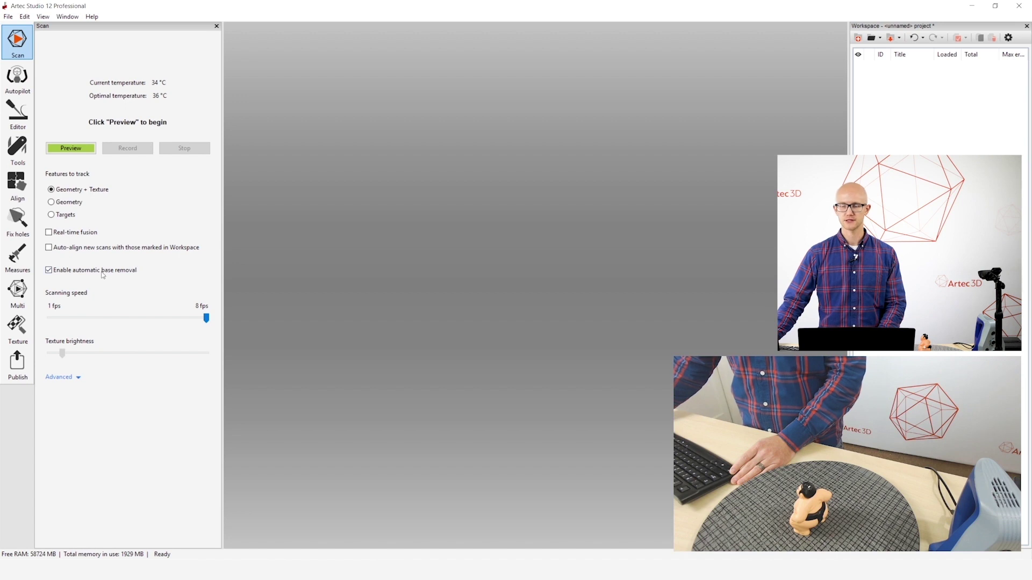